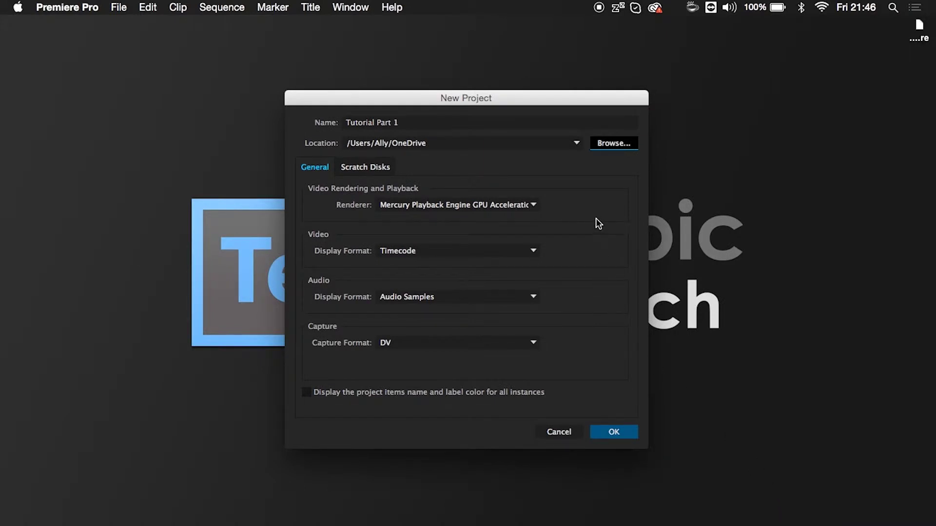
Create the Tutorial Part 1 project in the OneDrive folder with HDV as the capture format.
{"action": "left_click", "coordinate": [605, 146]}
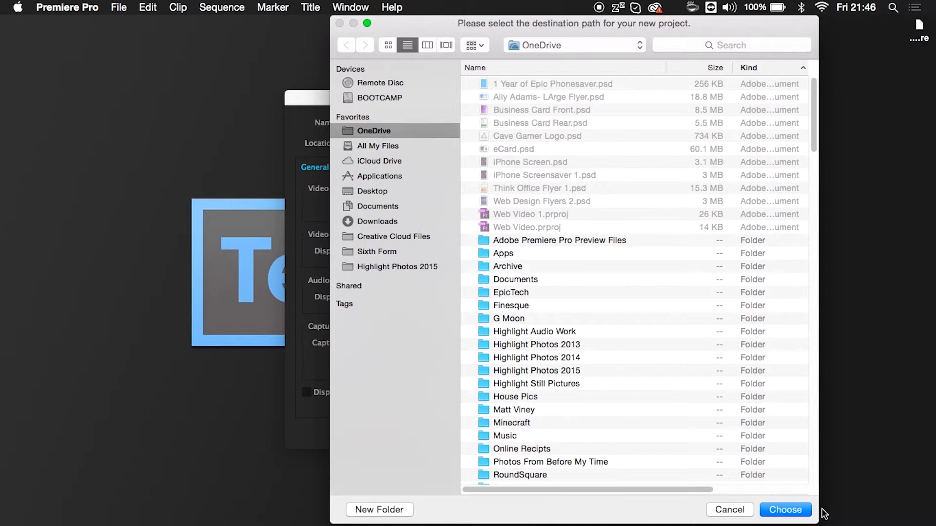
{"action": "left_click", "coordinate": [773, 505]}
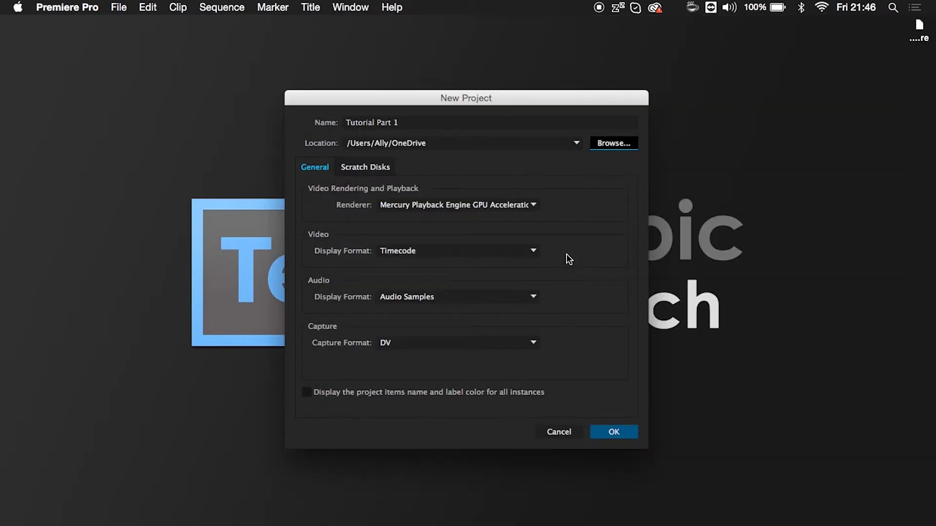
{"action": "left_click", "coordinate": [522, 341]}
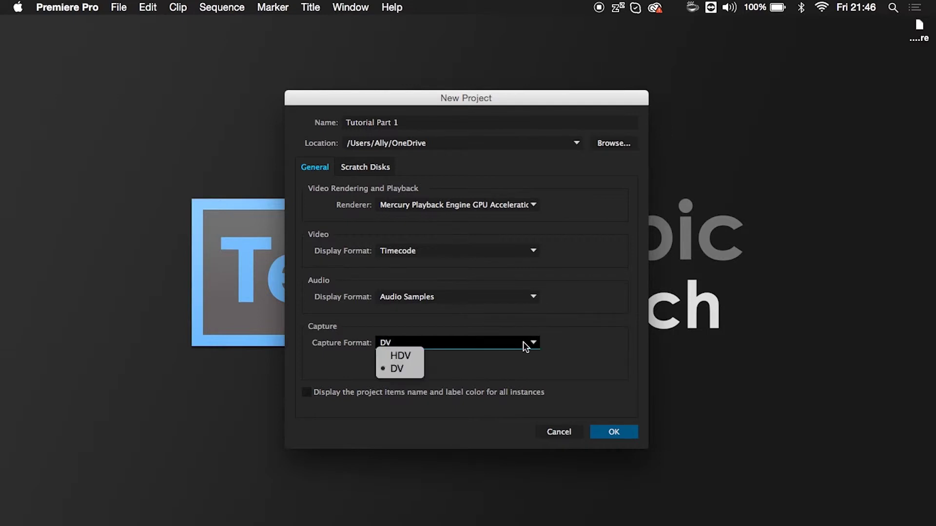
{"action": "left_click", "coordinate": [419, 358]}
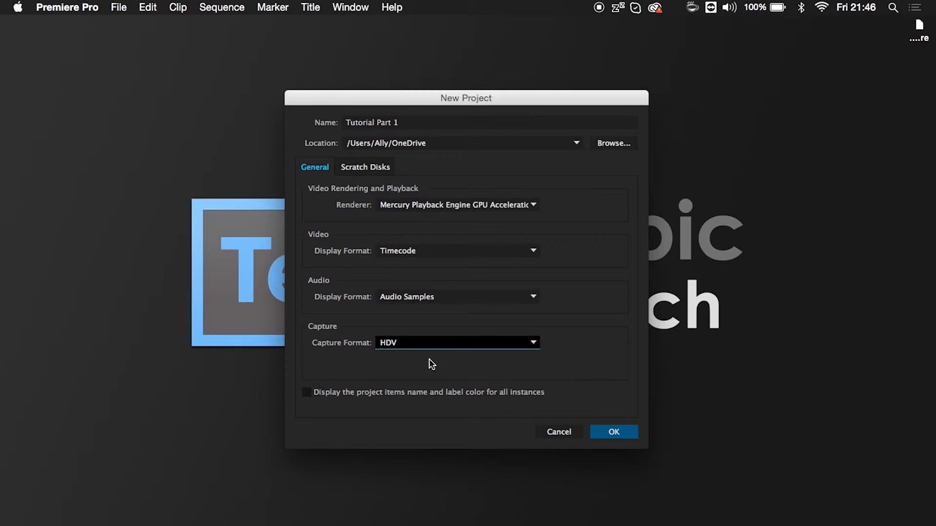
{"action": "left_click", "coordinate": [601, 435]}
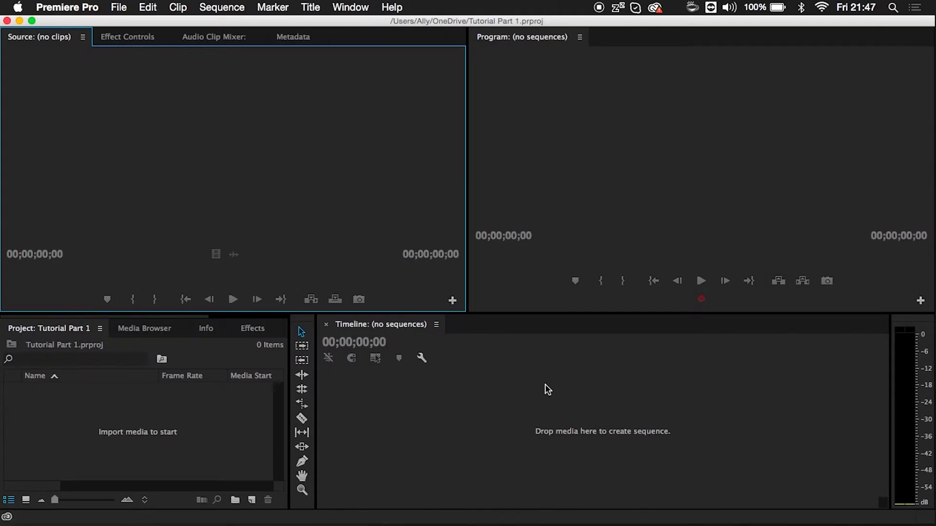
Start a new sequence and show the 1080p presets of the Digital SLR group.
{"action": "left_click", "coordinate": [118, 6]}
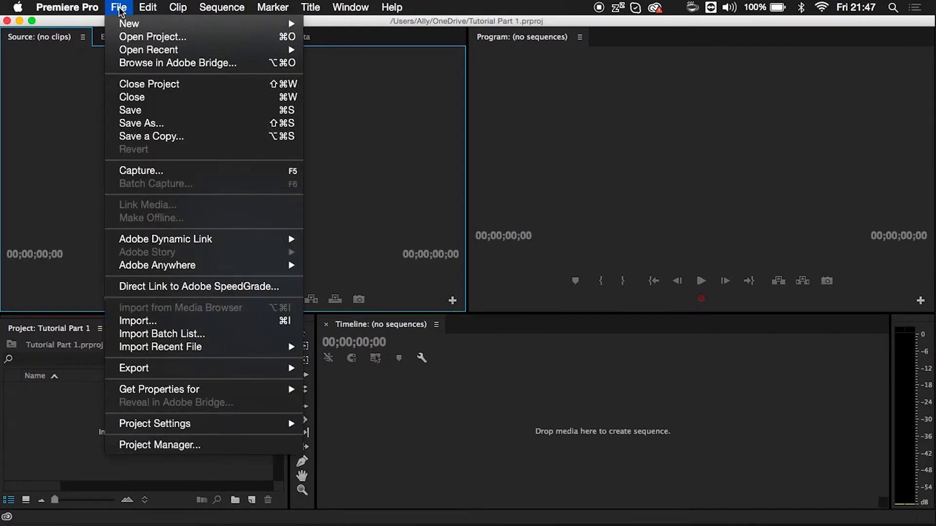
{"action": "mouse_move", "coordinate": [294, 26]}
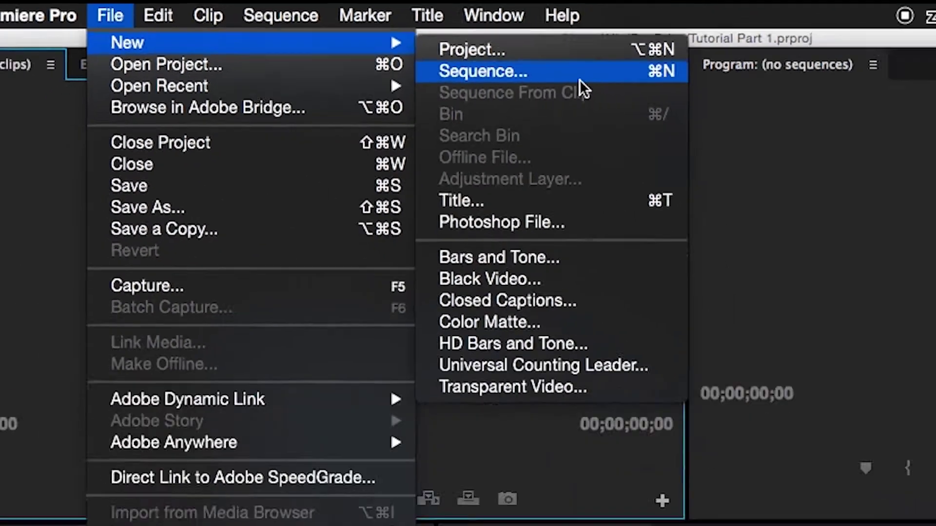
{"action": "left_click", "coordinate": [745, 102]}
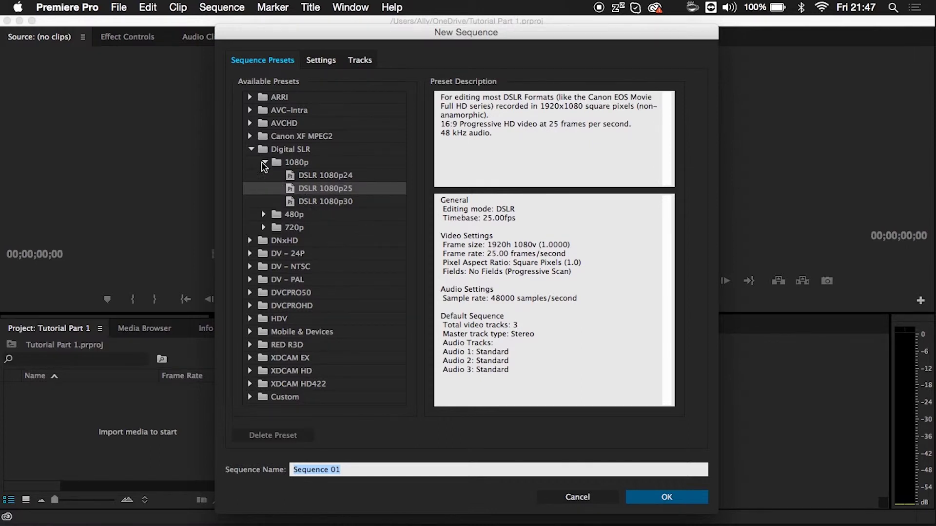
{"action": "left_click", "coordinate": [250, 150]}
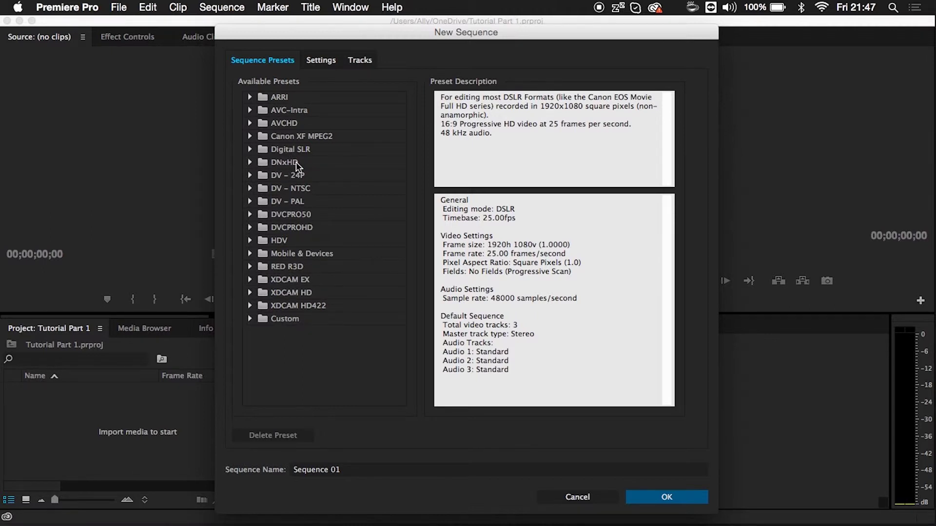
{"action": "left_click", "coordinate": [249, 149]}
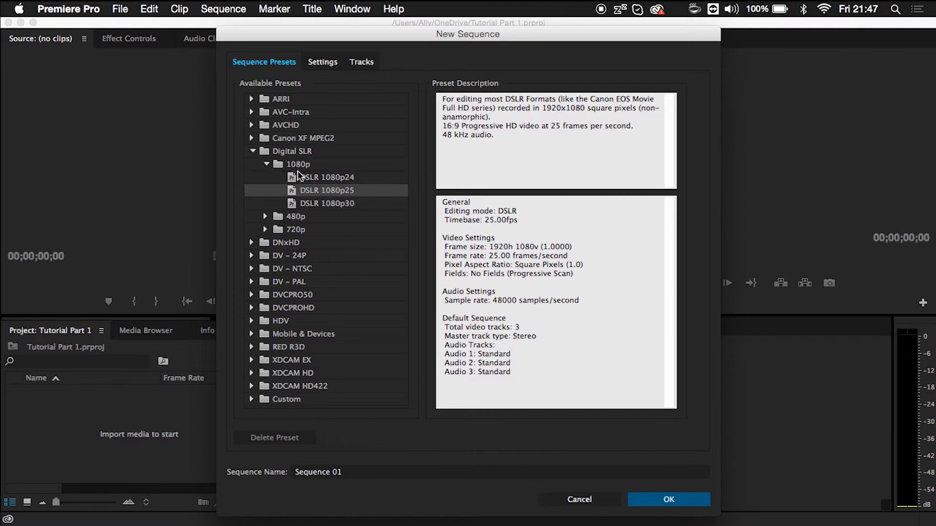
Compare the DSLR 1080p24, 1080p25 and 1080p30 preset descriptions and select DSLR 1080p25 for the sequence.
{"action": "left_click", "coordinate": [355, 179]}
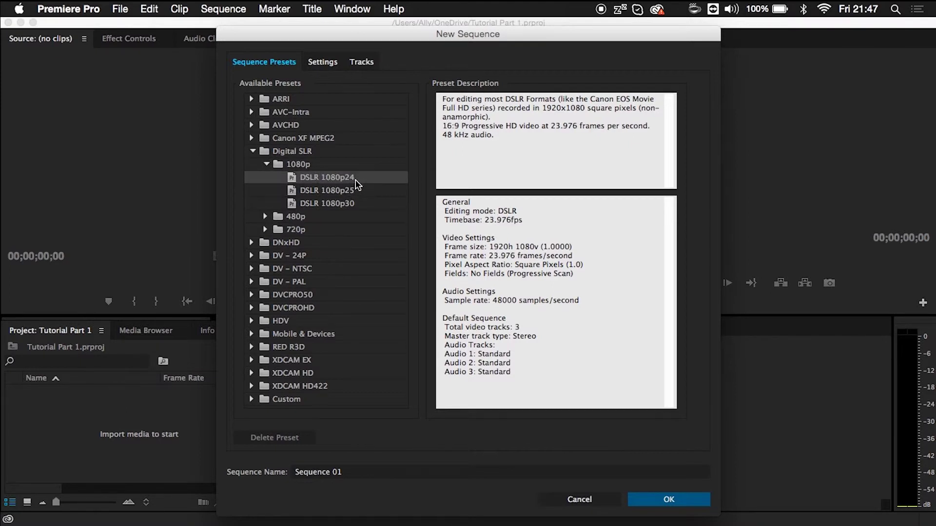
{"action": "left_click", "coordinate": [358, 189]}
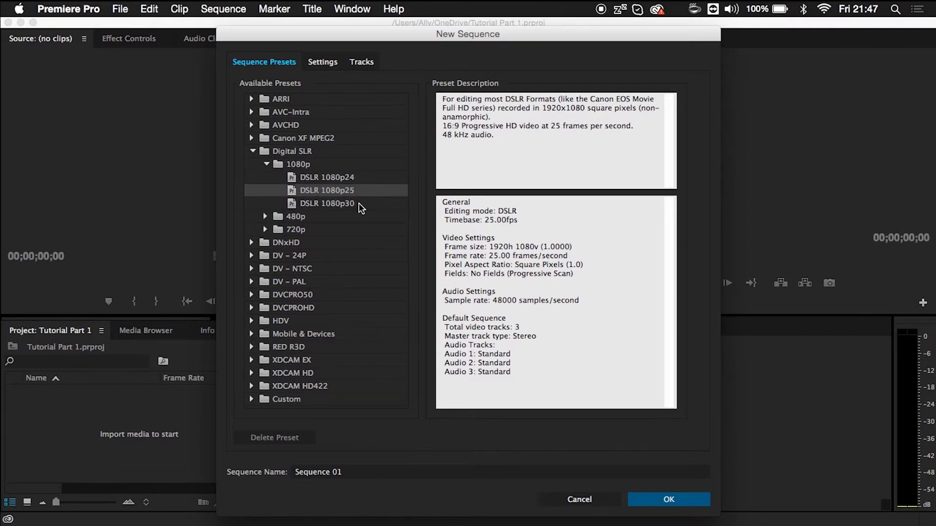
{"action": "left_click", "coordinate": [359, 203]}
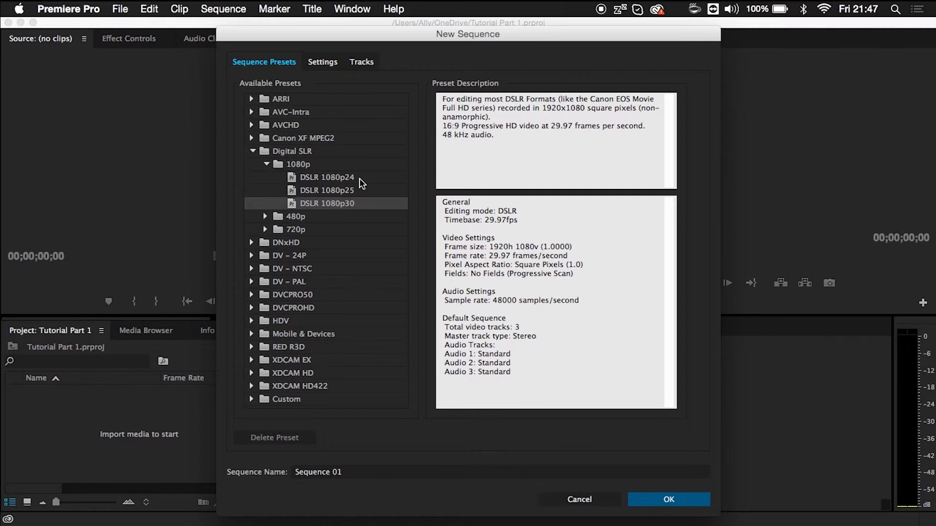
{"action": "left_click", "coordinate": [360, 178]}
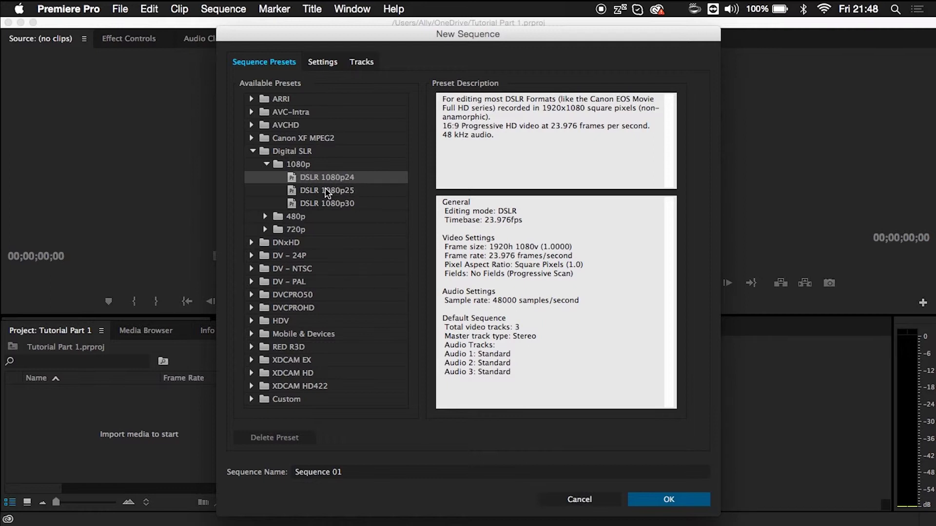
{"action": "left_click", "coordinate": [362, 192]}
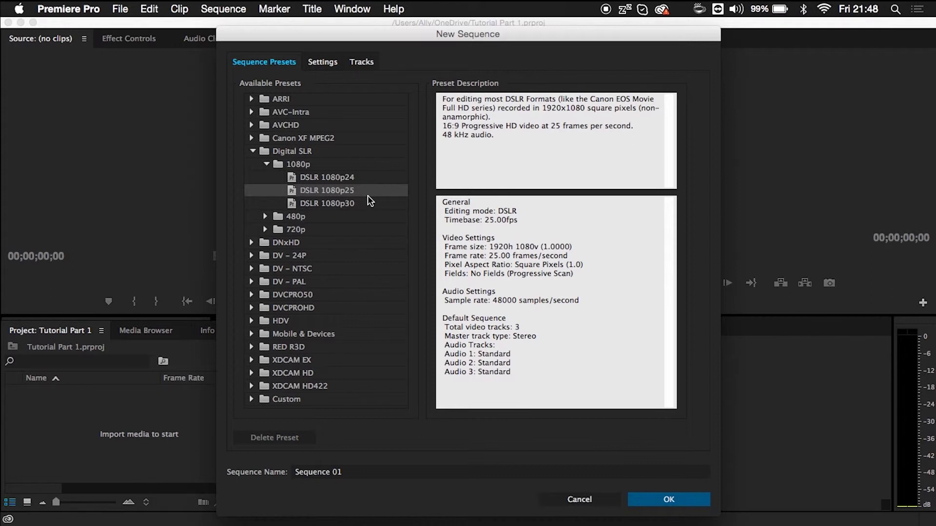
{"action": "left_click", "coordinate": [331, 203]}
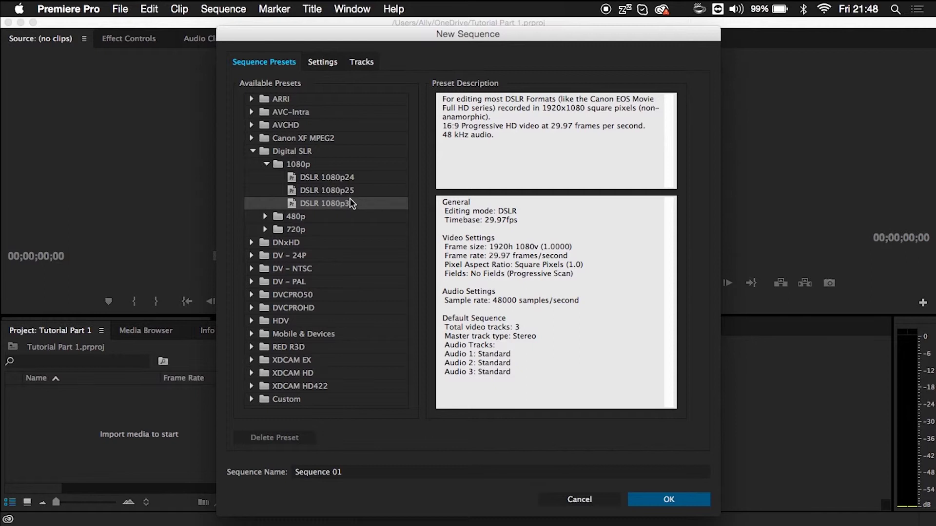
{"action": "left_click", "coordinate": [352, 194]}
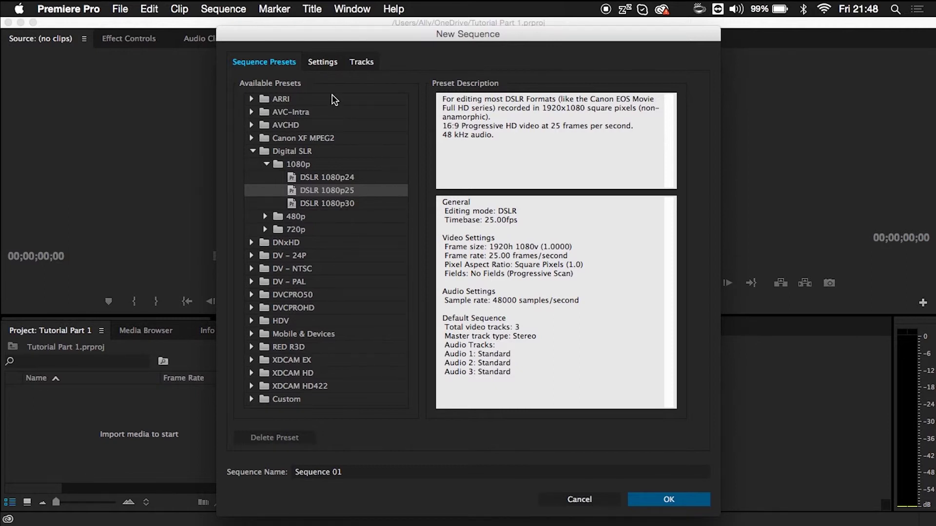
Try HD Anamorphic 1080 (1.333) as the sequence's pixel aspect ratio and return it to Square Pixels (1.0).
{"action": "left_click", "coordinate": [325, 63]}
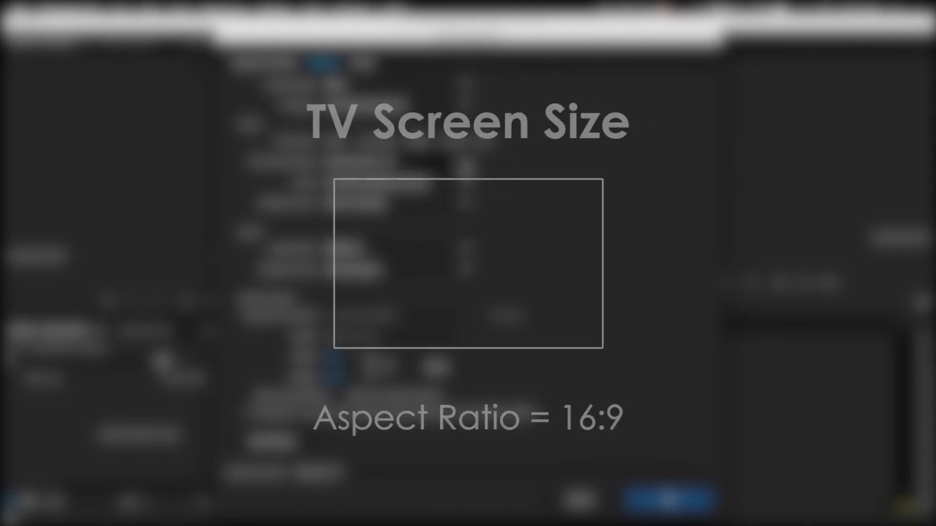
{"action": "left_click", "coordinate": [444, 165]}
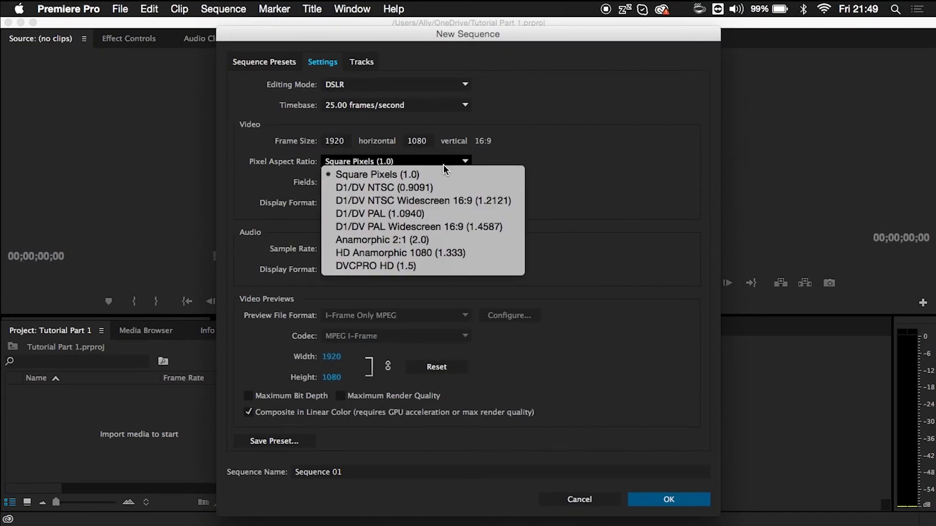
{"action": "left_click", "coordinate": [468, 252]}
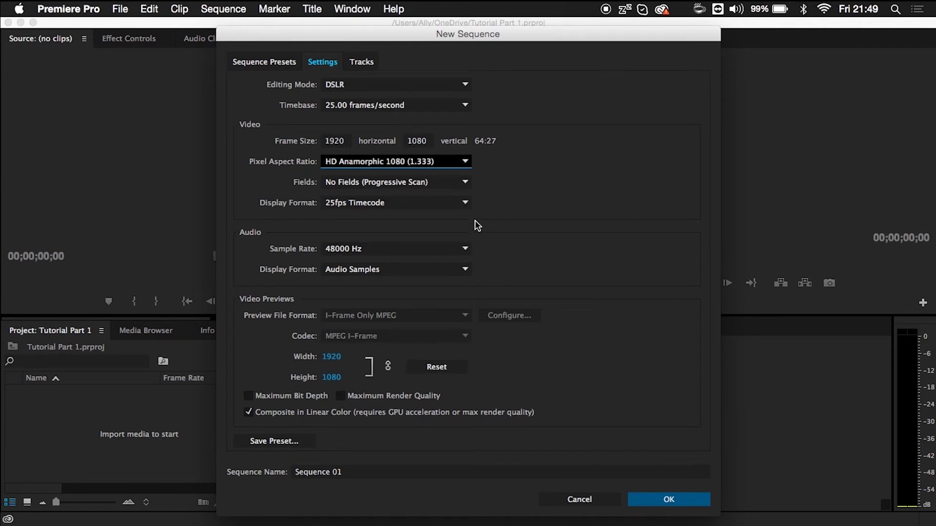
{"action": "left_click", "coordinate": [452, 161]}
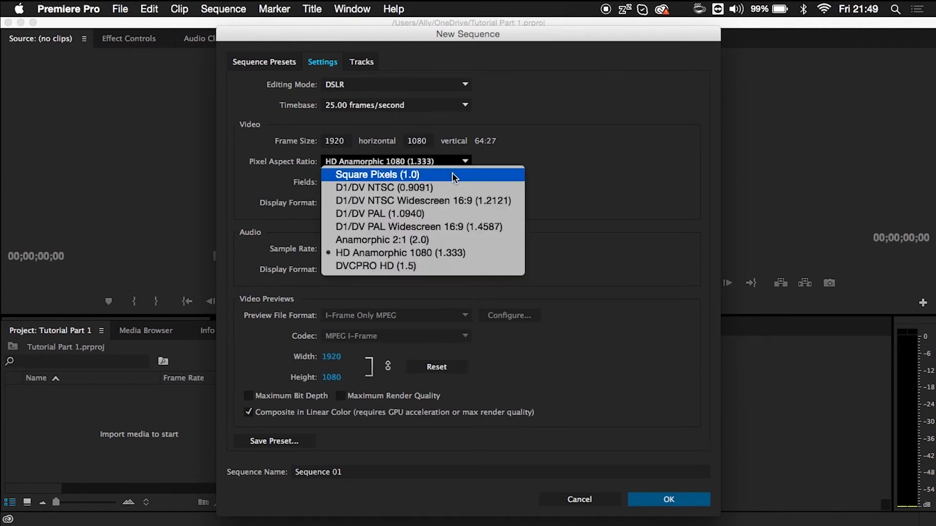
{"action": "left_click", "coordinate": [452, 176]}
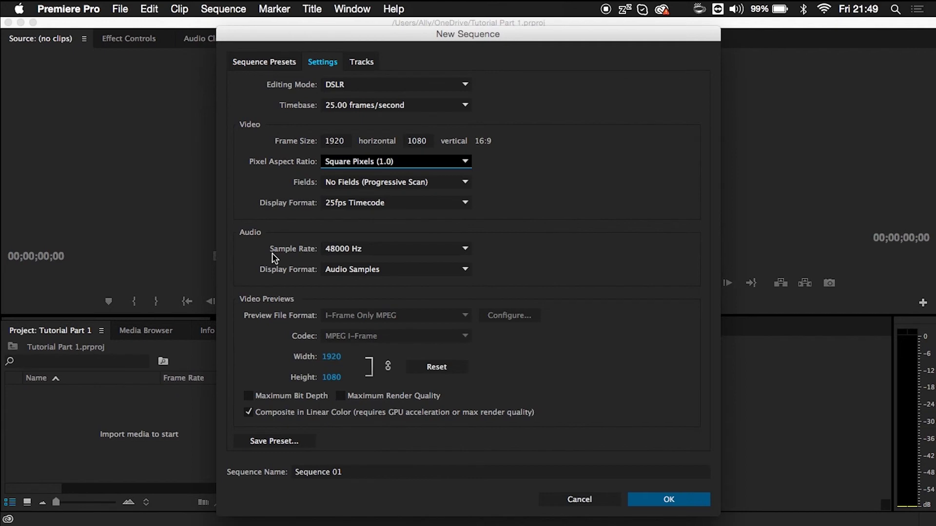
Set the sequence's audio sample rate to 48000 Hz and return to the sequence presets.
{"action": "left_click", "coordinate": [344, 244]}
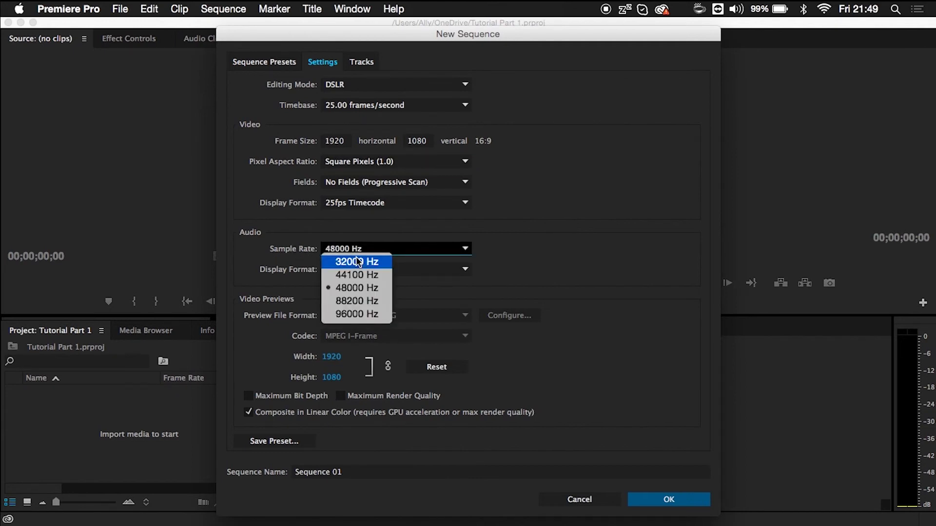
{"action": "left_click", "coordinate": [388, 293]}
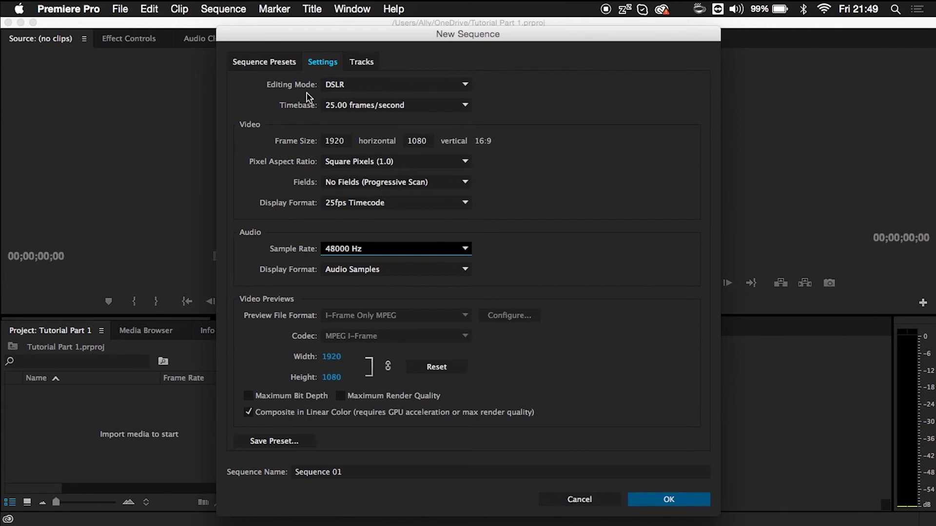
{"action": "left_click", "coordinate": [283, 62]}
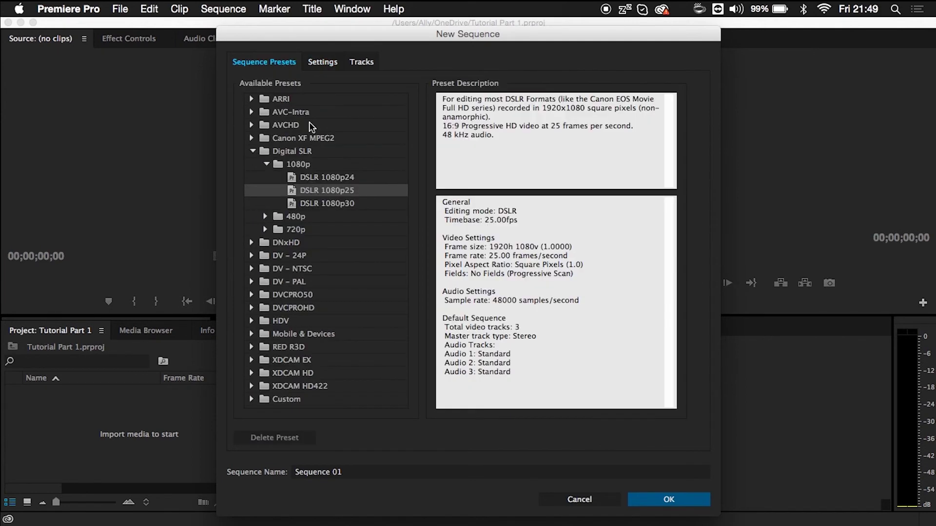
Name the new sequence "Sequence" and create it.
{"action": "left_click", "coordinate": [358, 469]}
{"action": "key", "text": "BackSpace"}
{"action": "key", "text": "BackSpace"}
{"action": "key", "text": "BackSpace"}
{"action": "key", "text": "BackSpace"}
{"action": "key", "text": "BackSpace"}
{"action": "key", "text": "BackSpace"}
{"action": "key", "text": "BackSpace"}
{"action": "key", "text": "BackSpace"}
{"action": "key", "text": "BackSpace"}
{"action": "key", "text": "BackSpace"}
{"action": "key", "text": "BackSpace"}
{"action": "type", "text": "Sequence"}
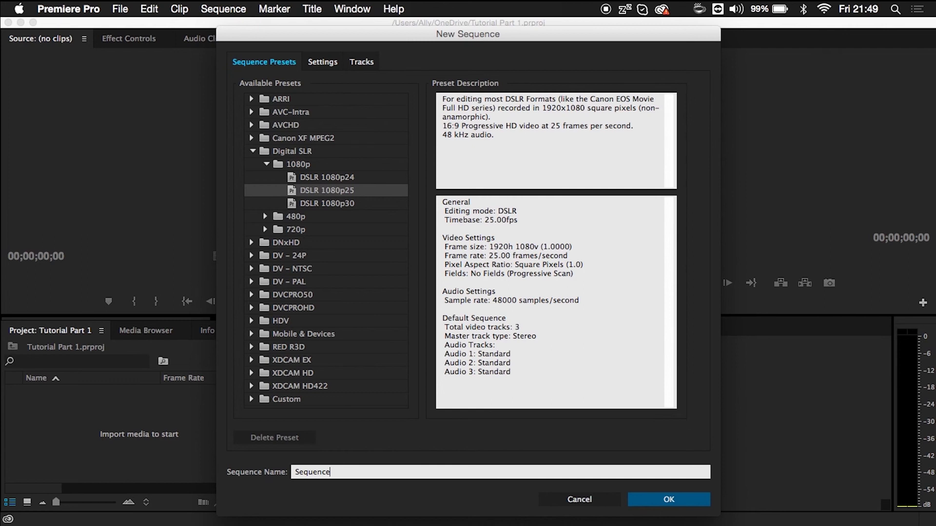
{"action": "left_click", "coordinate": [664, 507]}
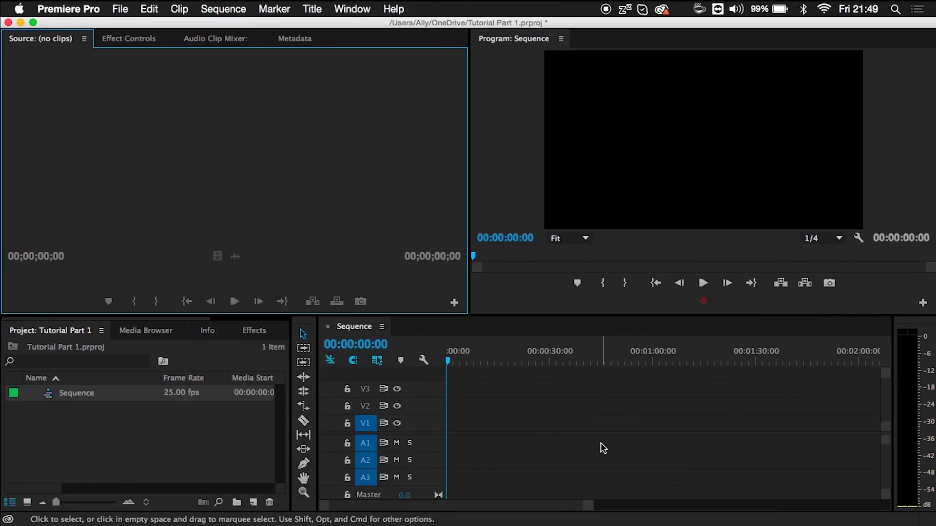